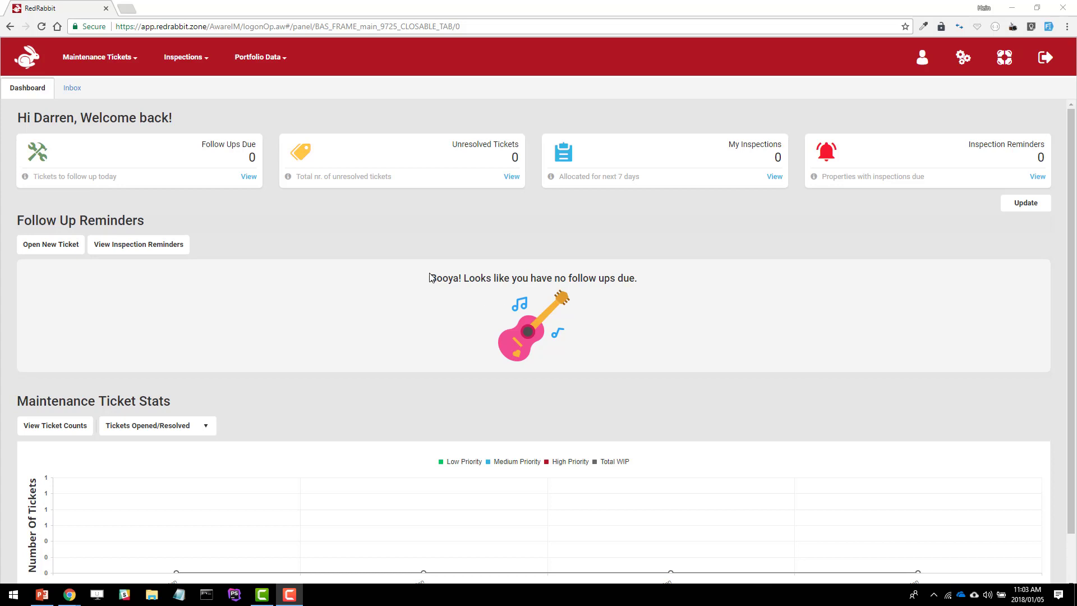
Open the first property in the current properties list for editing and show its areas and rooms
left_click(258, 56)
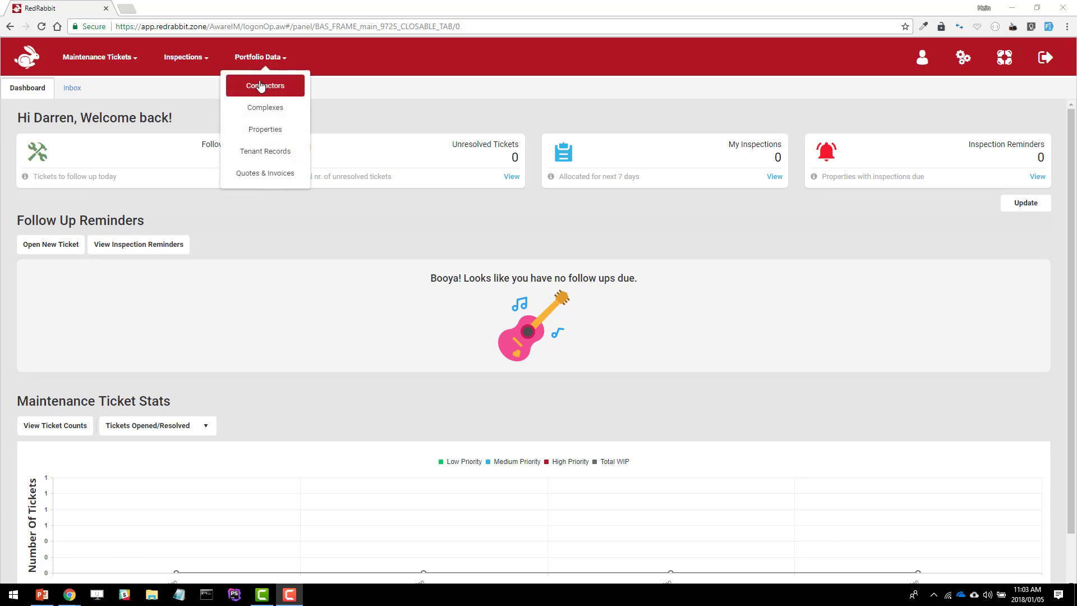
mouse_move(245, 63)
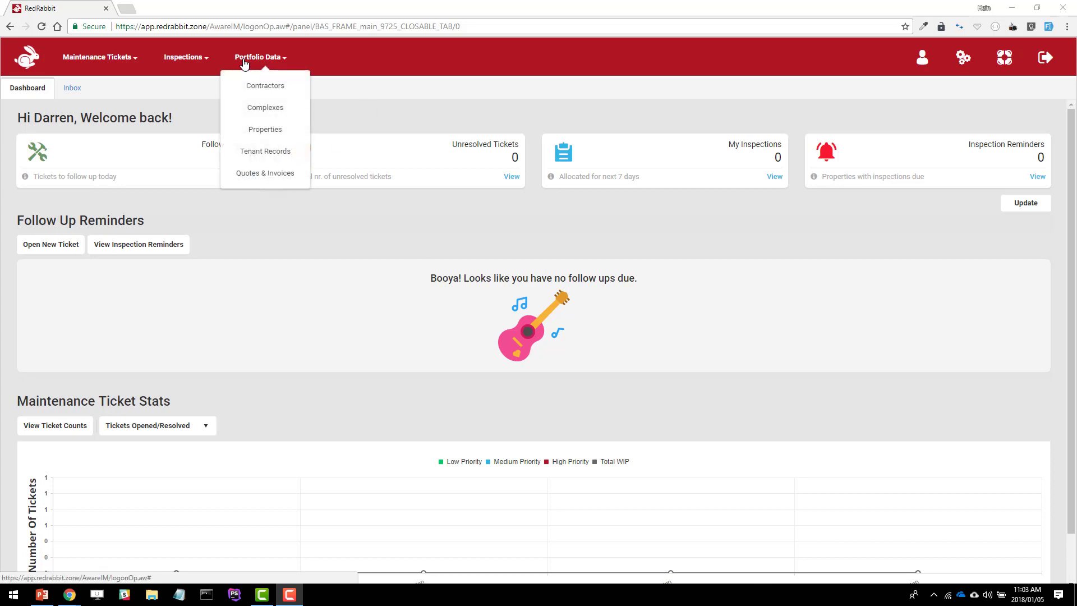
left_click(266, 131)
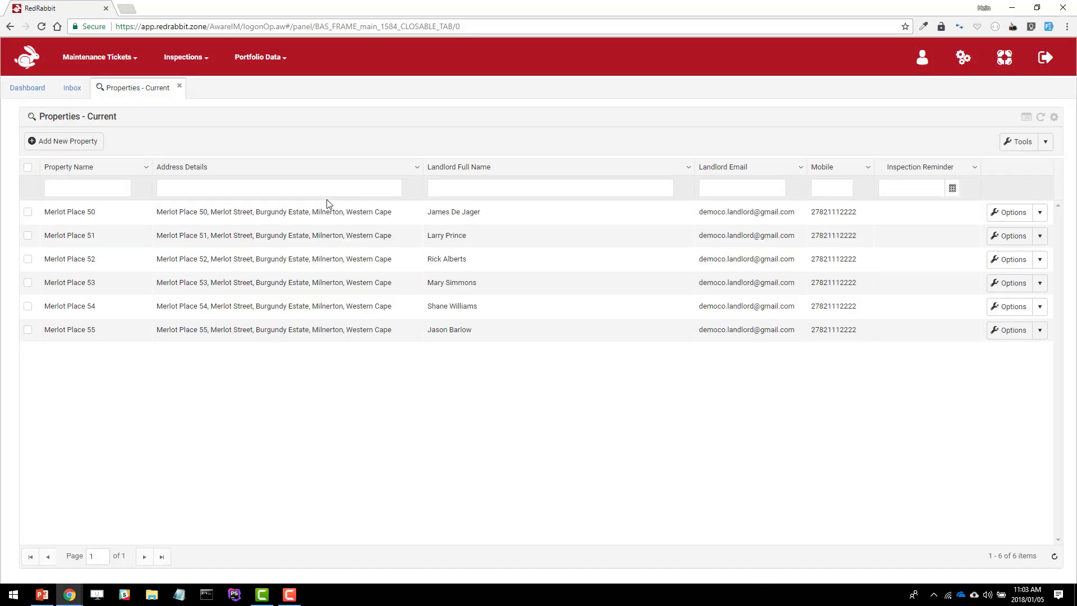
left_click(1040, 214)
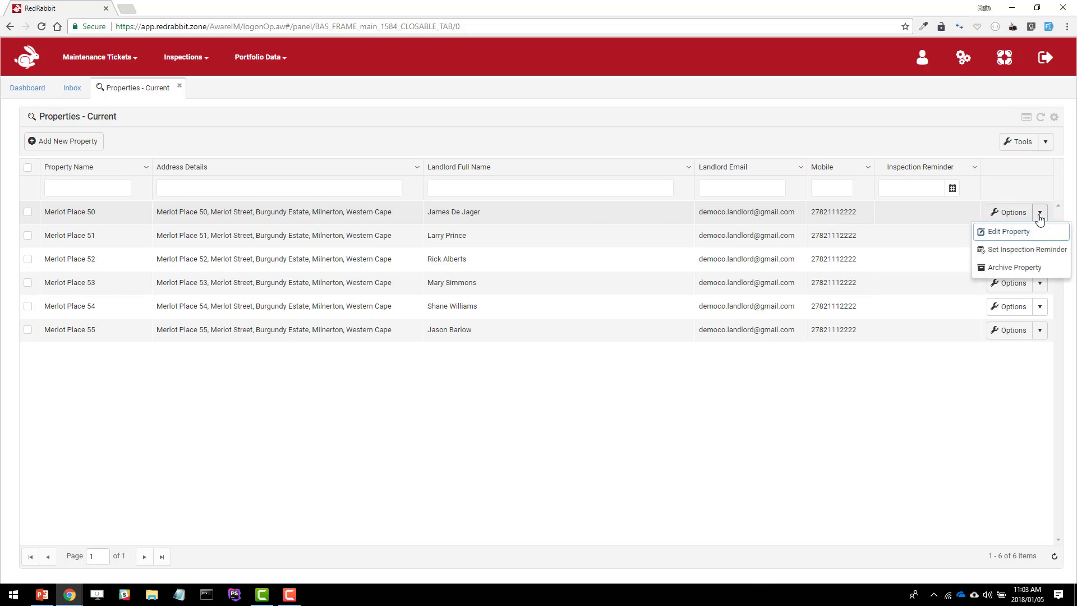
left_click(1008, 237)
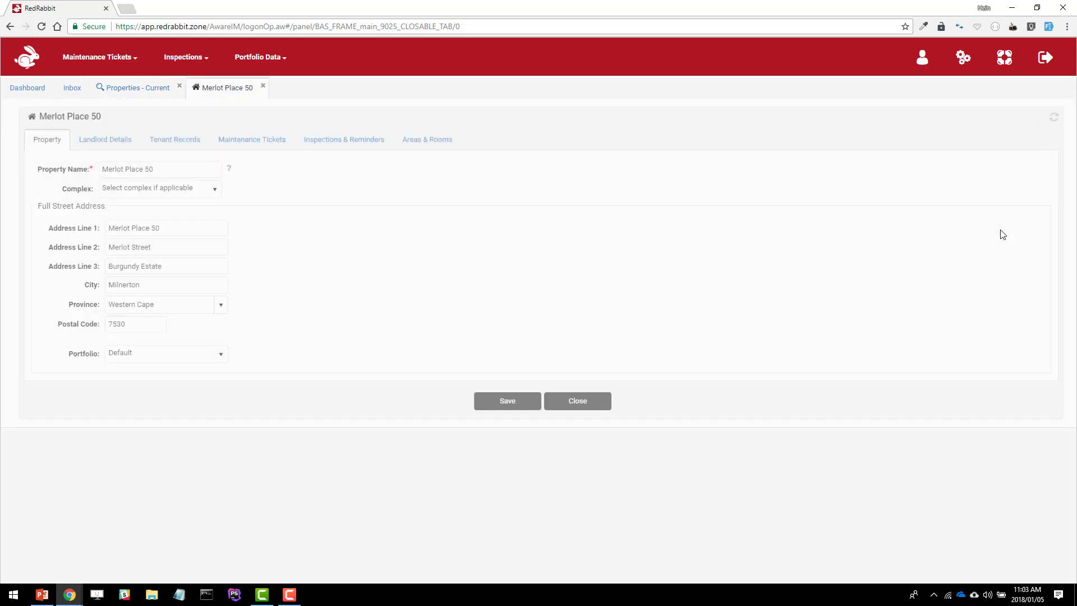
left_click(424, 147)
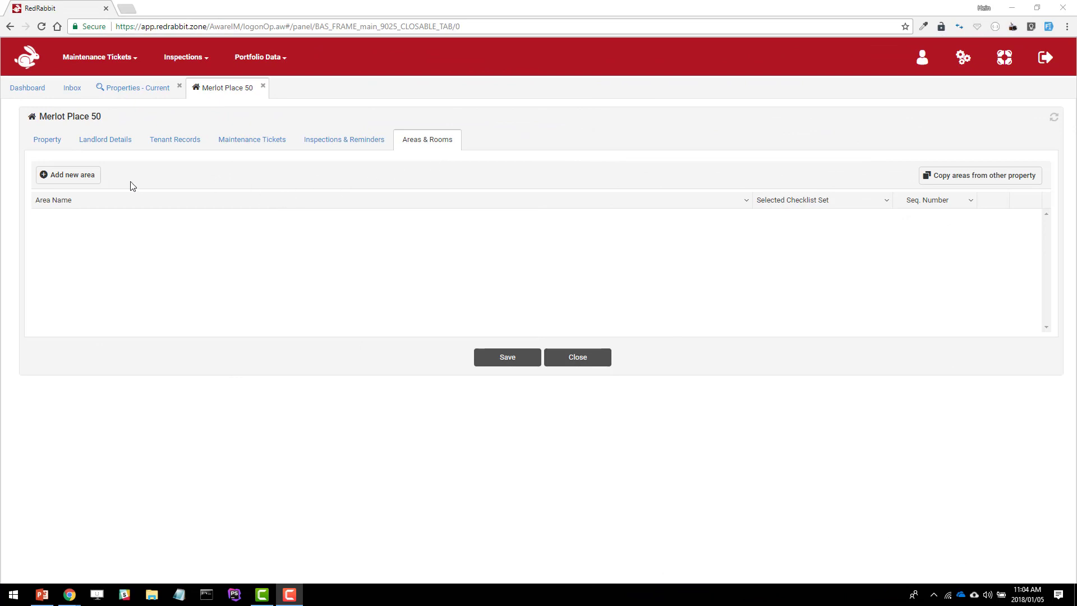
Add an inspection area named Entrance Hall to the property, using the Basic Area checklist set
left_click(79, 180)
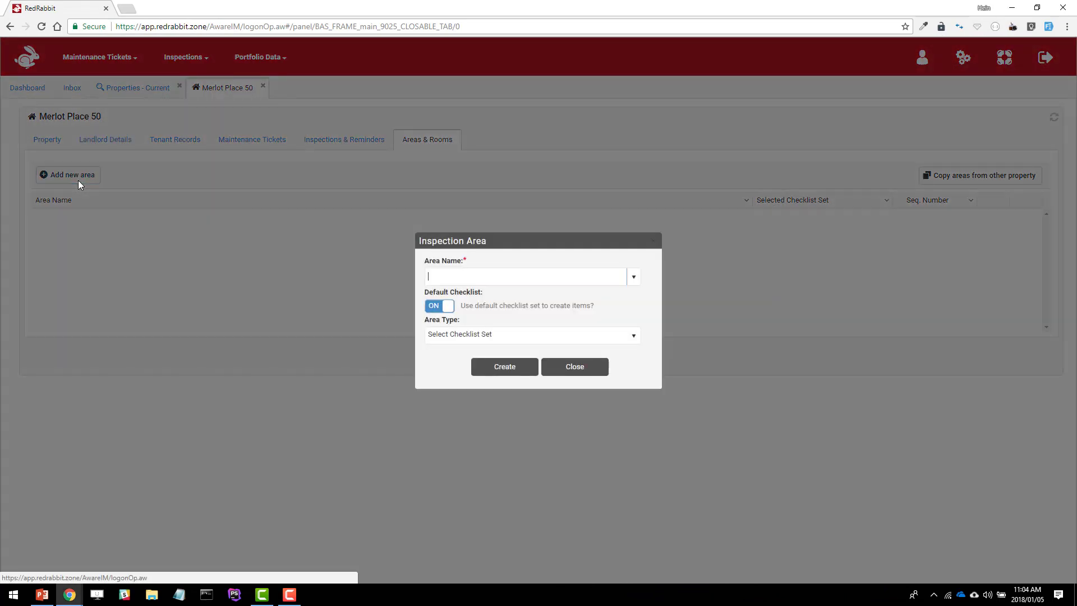
left_click(479, 279)
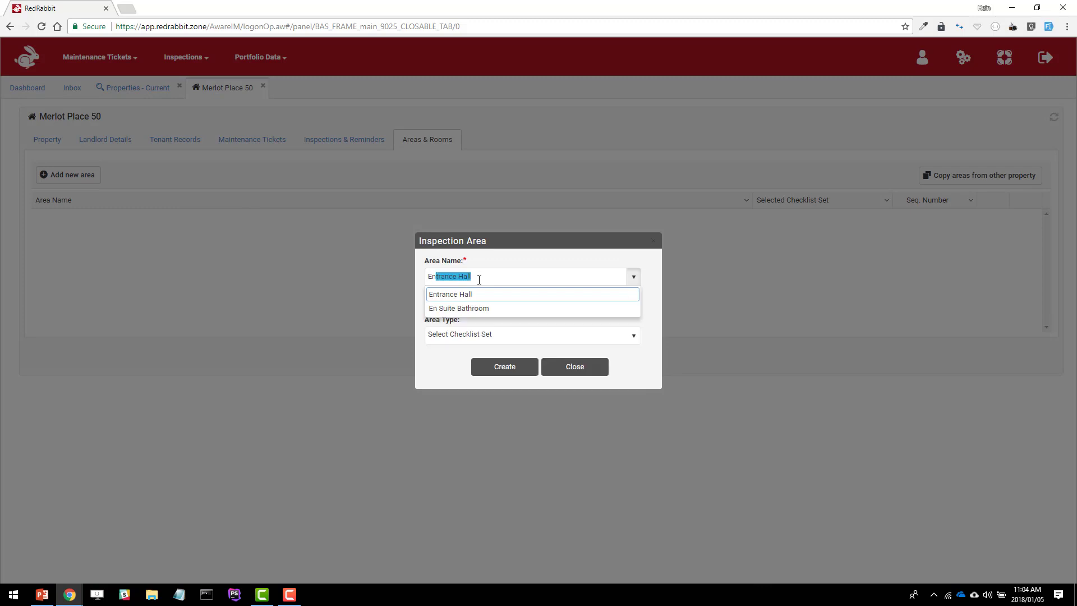
key("Return")
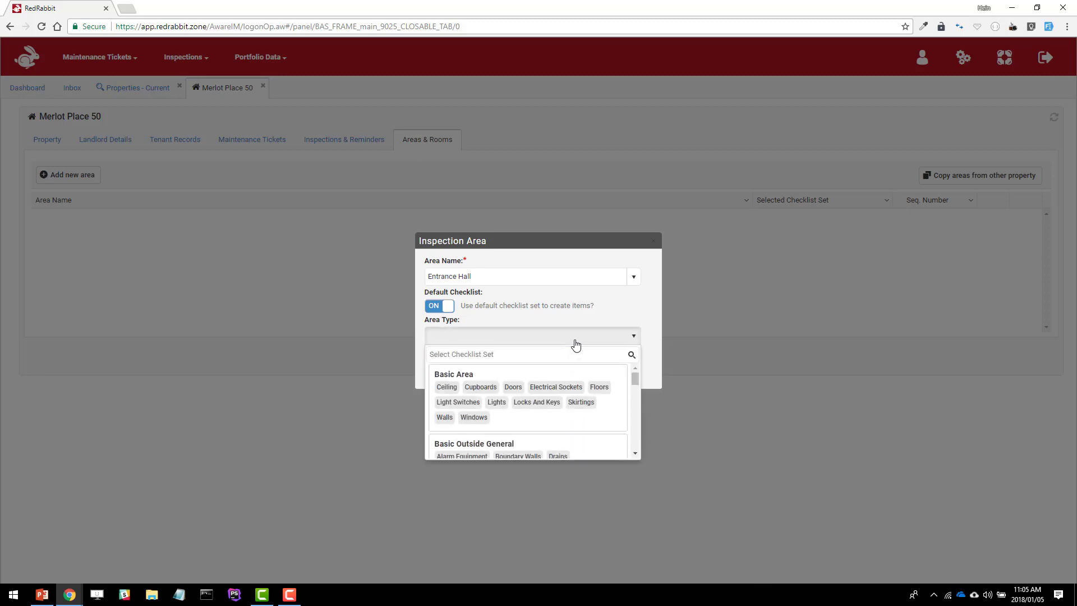
left_click(501, 401)
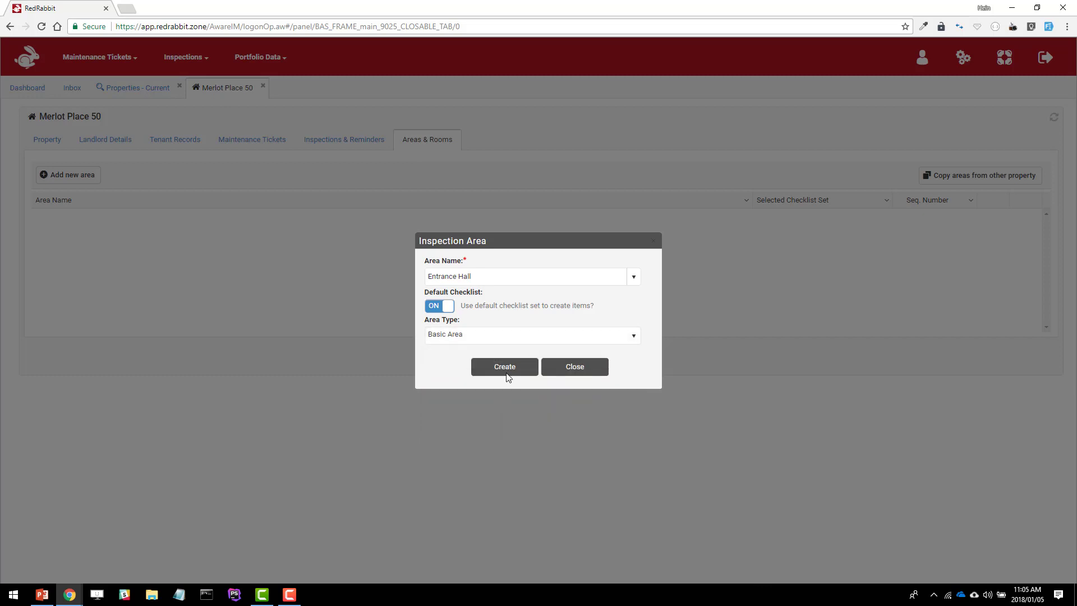
left_click(507, 365)
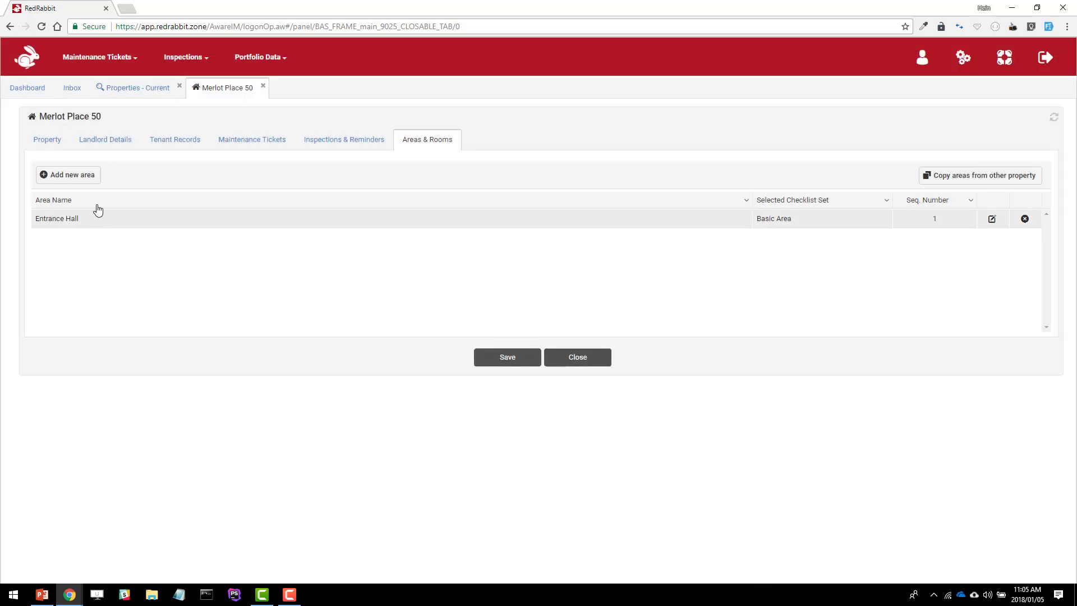
Add a Kitchen inspection area with the Basic Kitchen checklist set as its area type
left_click(80, 175)
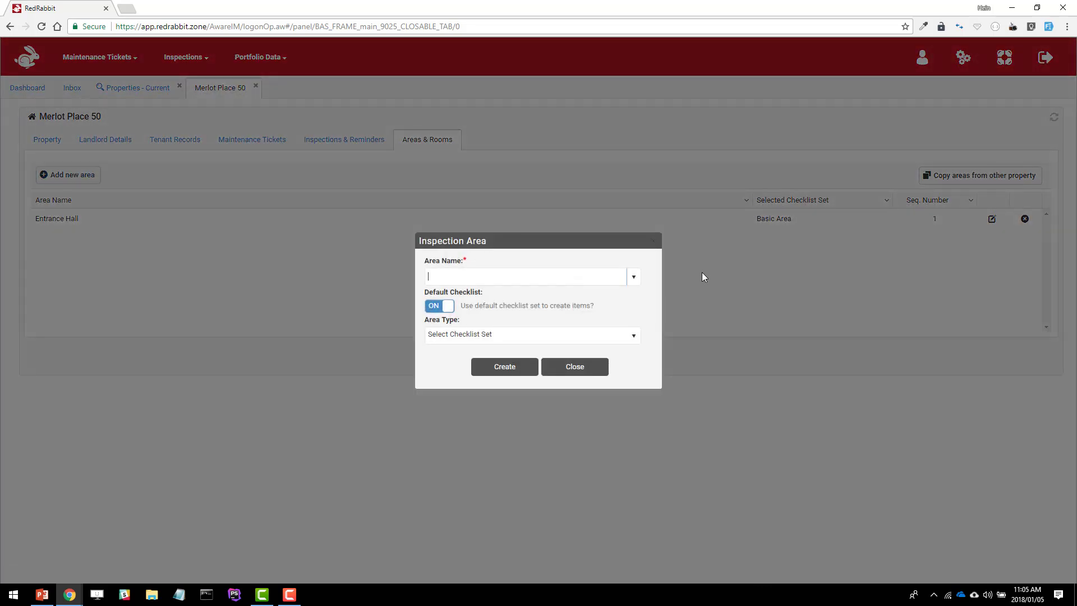
left_click(634, 277)
type("Ki")
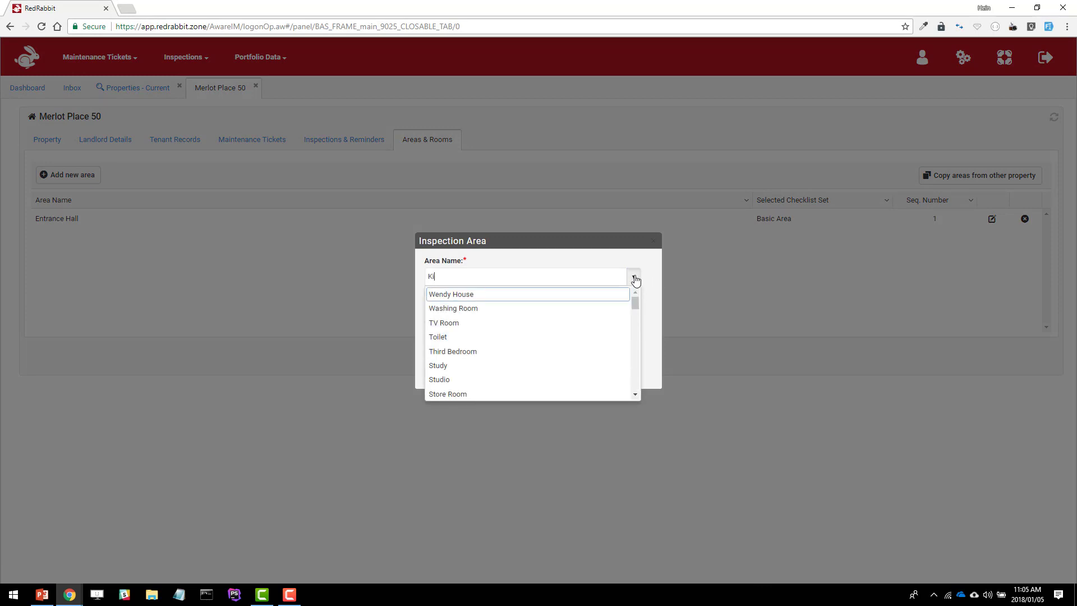
type("tchen")
left_click(634, 278)
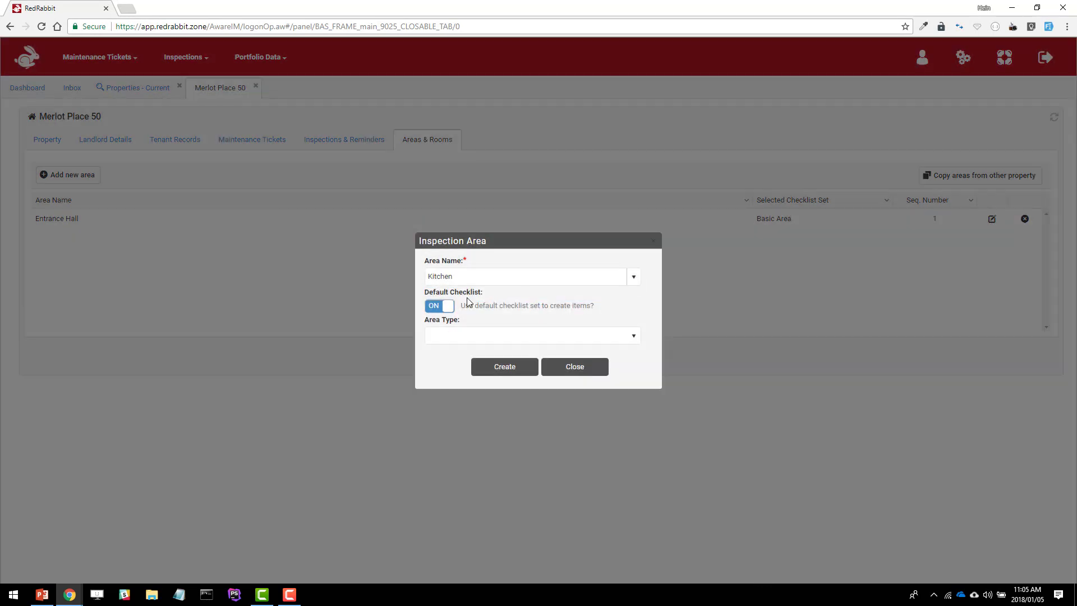
left_click(481, 336)
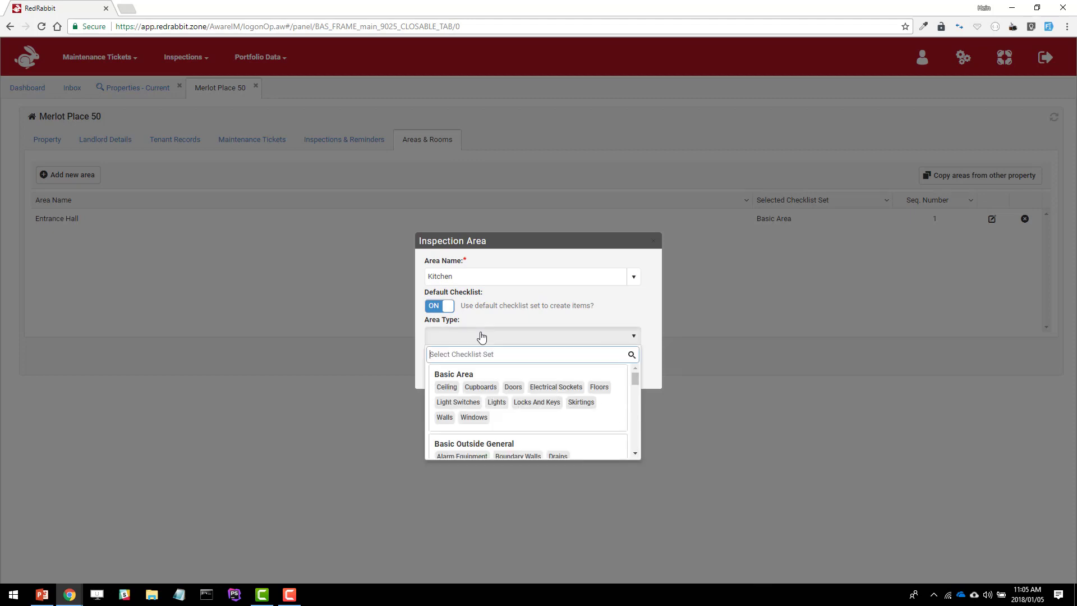
scroll(486, 403, "down", 5)
left_click(494, 426)
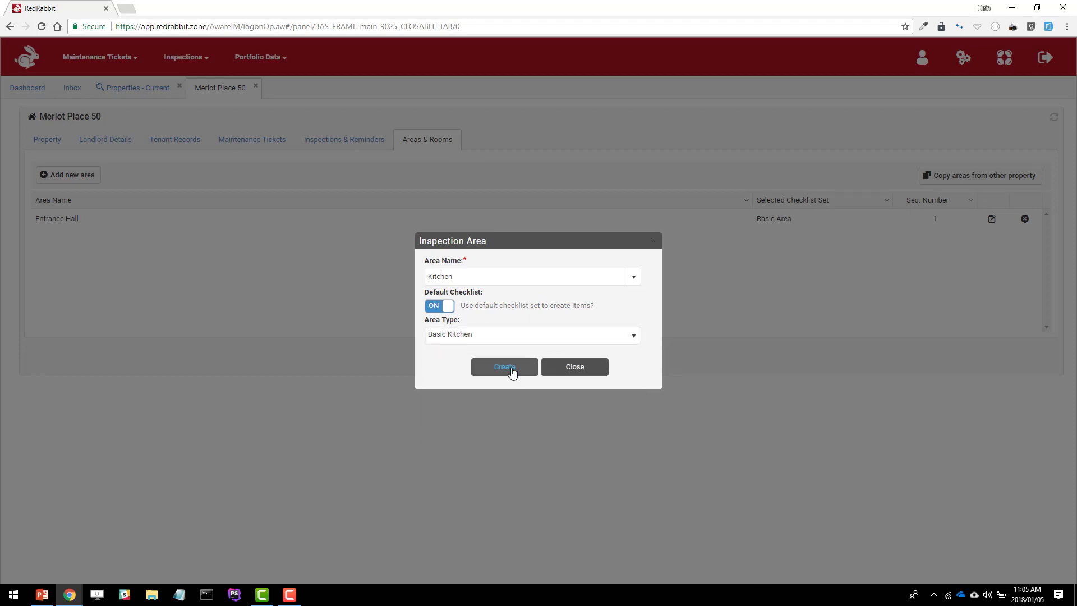
left_click(508, 369)
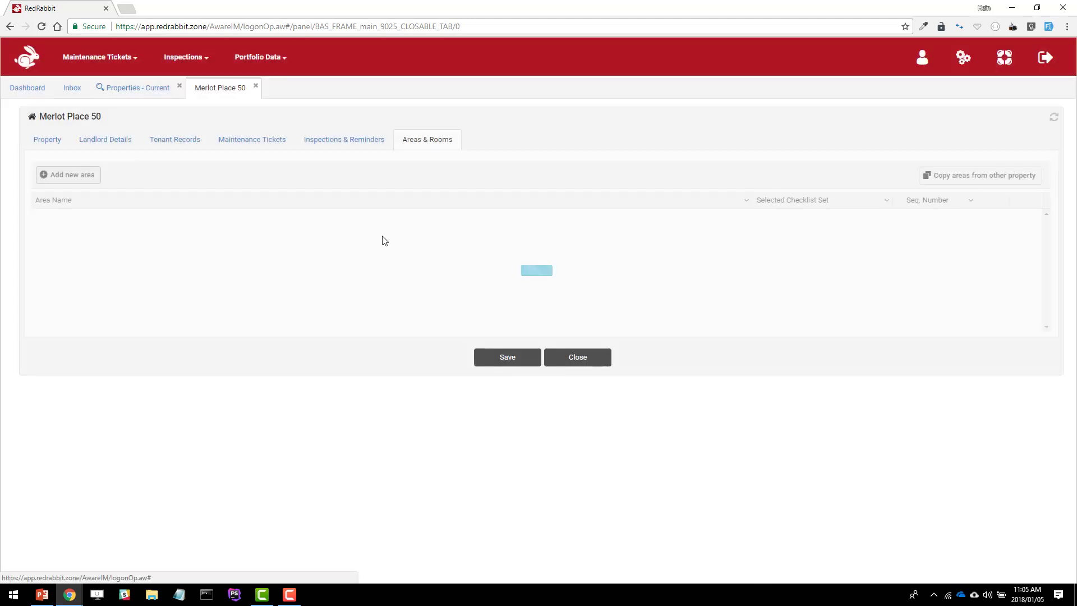
Add a custom inspection area named Bedroom 4 with the Basic Area checklist set
left_click(84, 177)
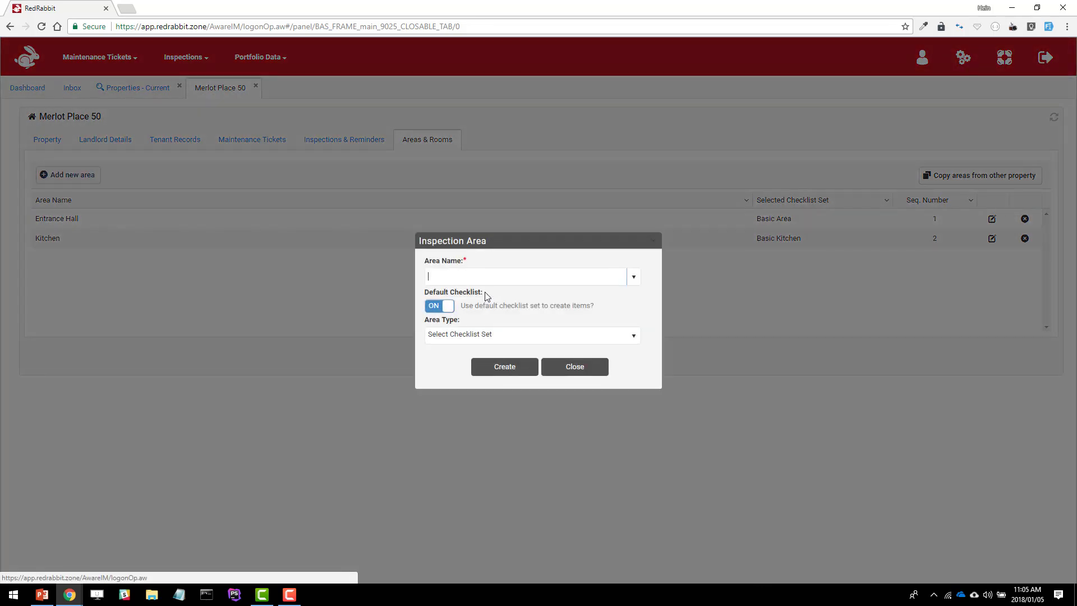
left_click(470, 281)
type("Bedr")
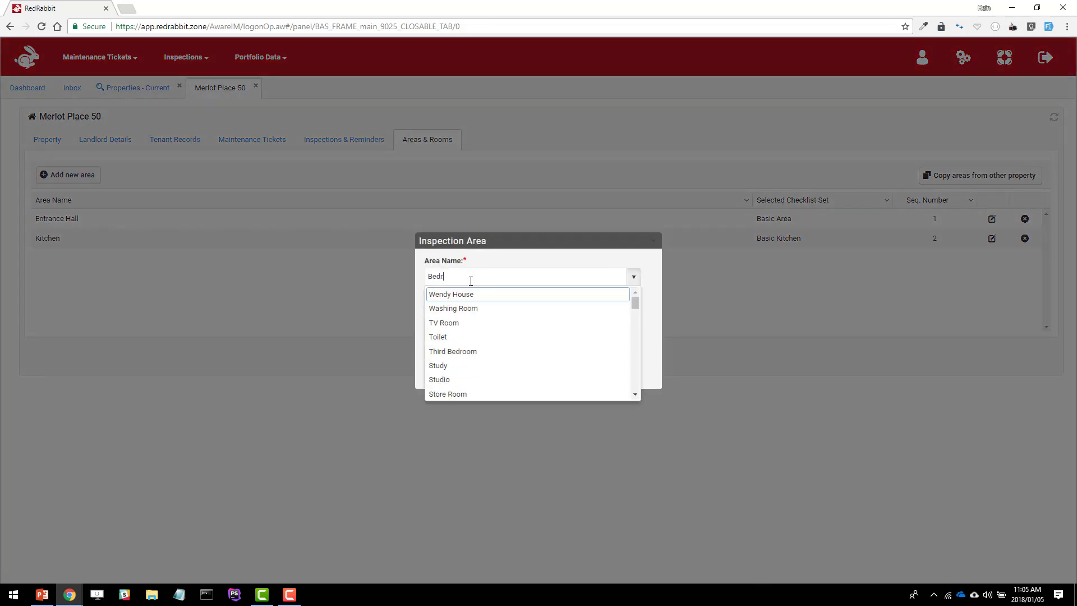
type("oom 4")
key("Tab")
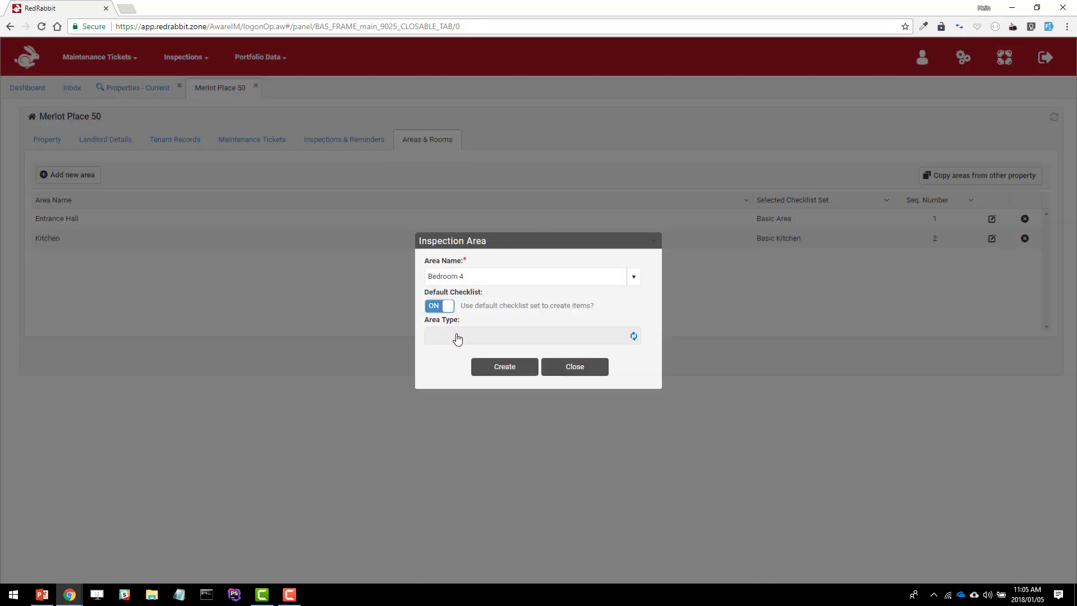
left_click(458, 339)
scroll(503, 414, "down", 5)
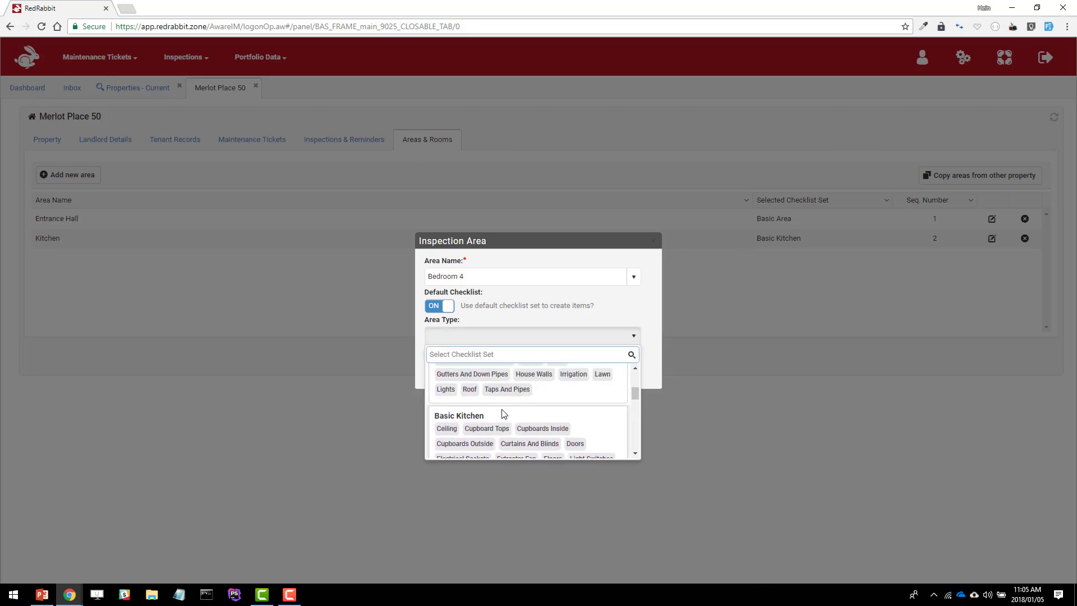
scroll(504, 414, "up", 2)
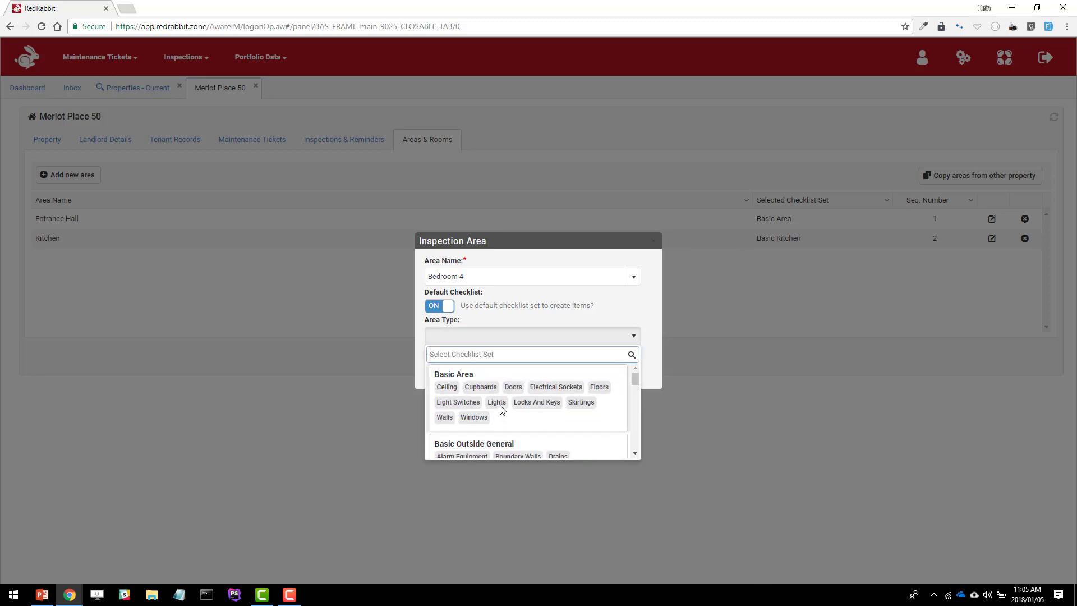
left_click(502, 410)
left_click(507, 368)
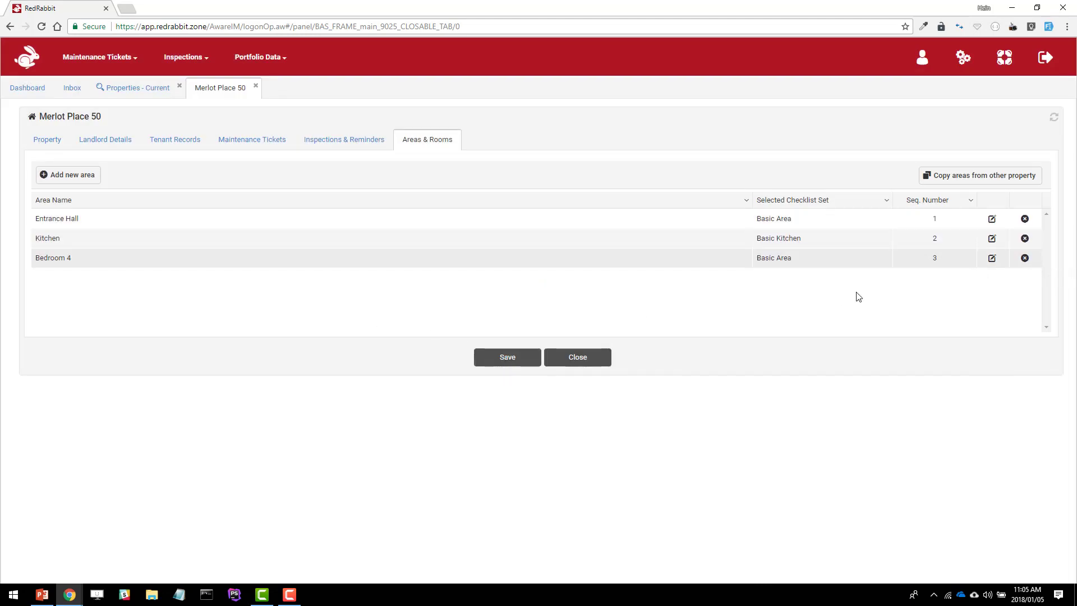
Rename the Bedroom 4 inspection area to Bedroom and save the change
left_click(992, 261)
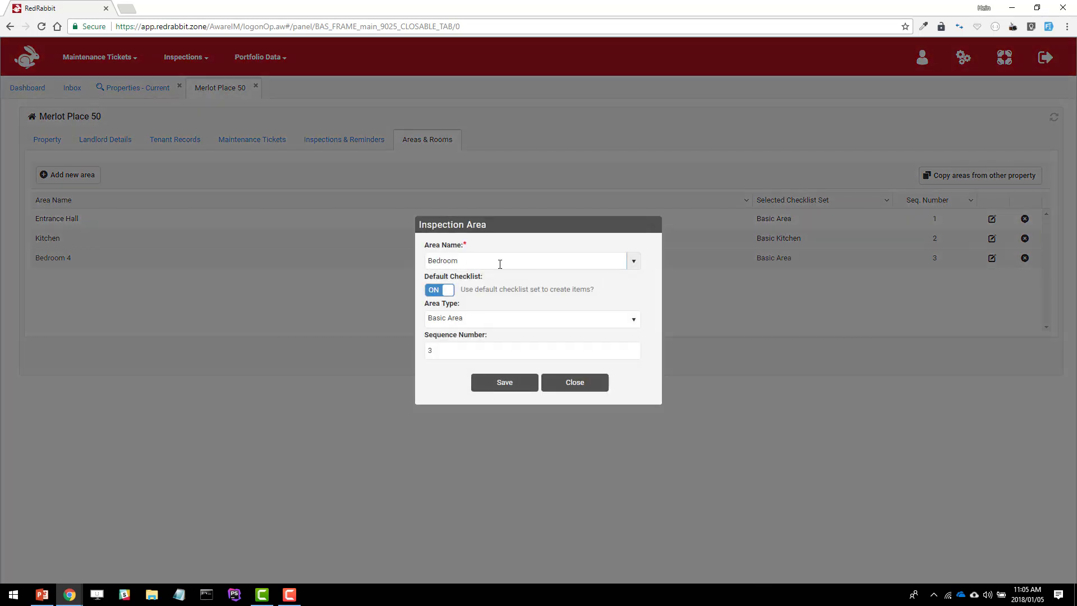
left_click(500, 264)
left_click(516, 224)
left_click(516, 385)
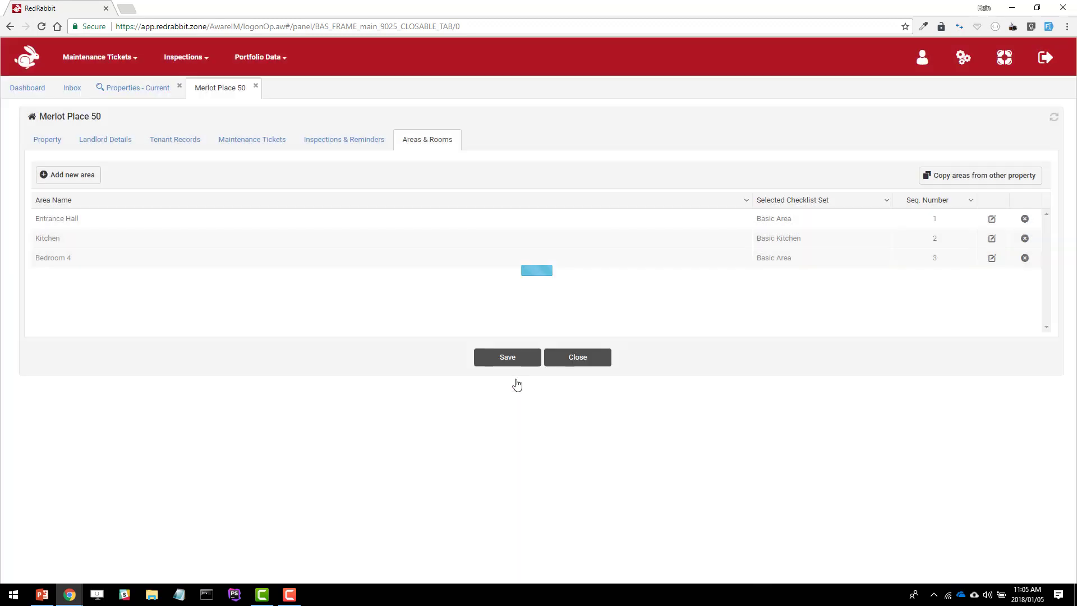
Add a Bathroom inspection area with the Basic Bathroom (full) checklist set
left_click(89, 175)
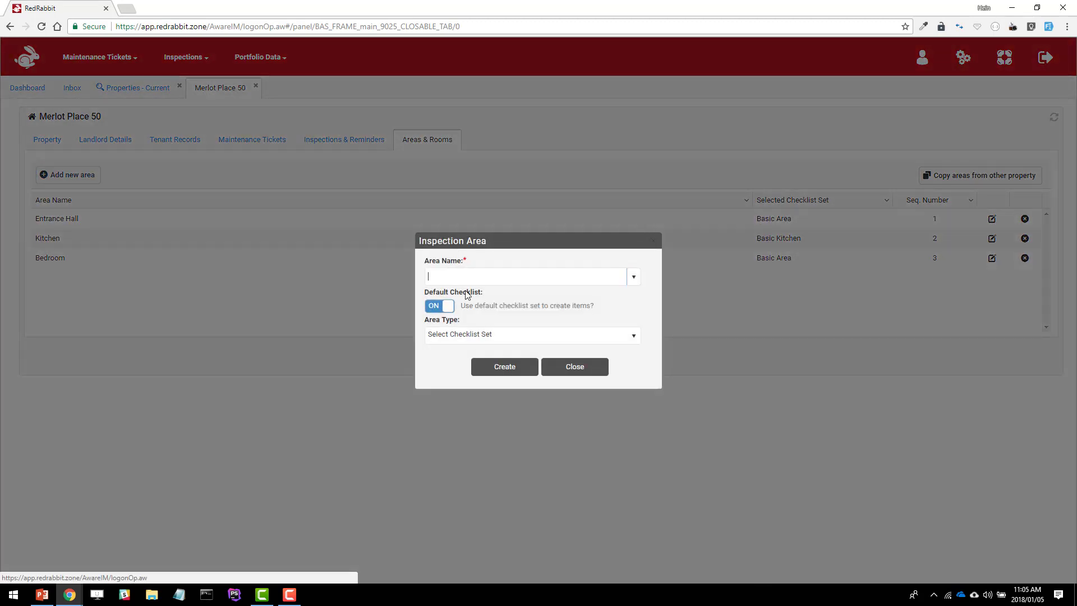
type("Bathroom")
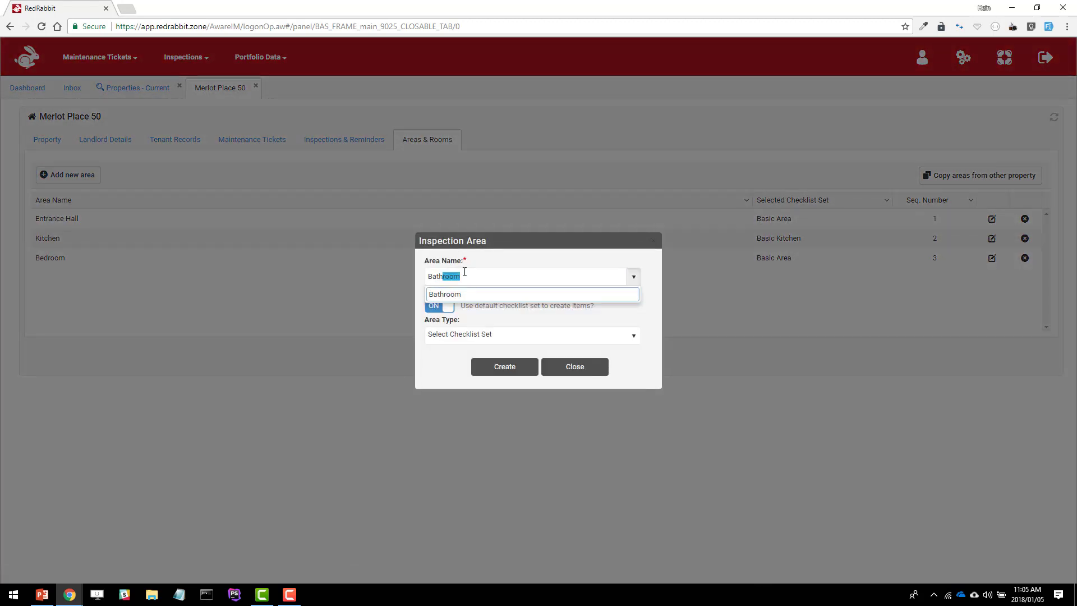
key("Tab")
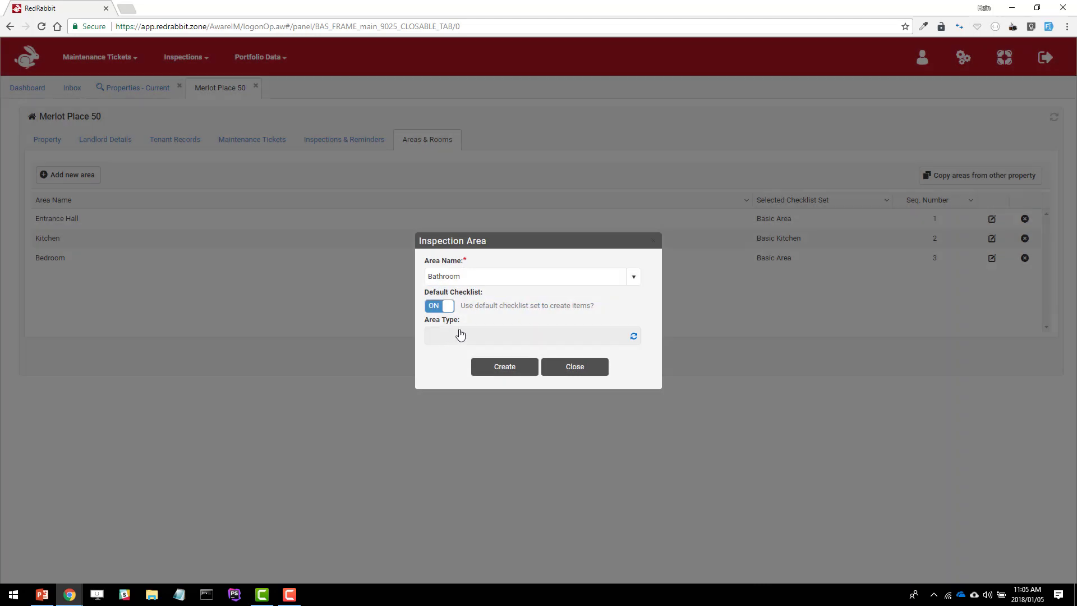
left_click(460, 334)
scroll(517, 422, "down", 6)
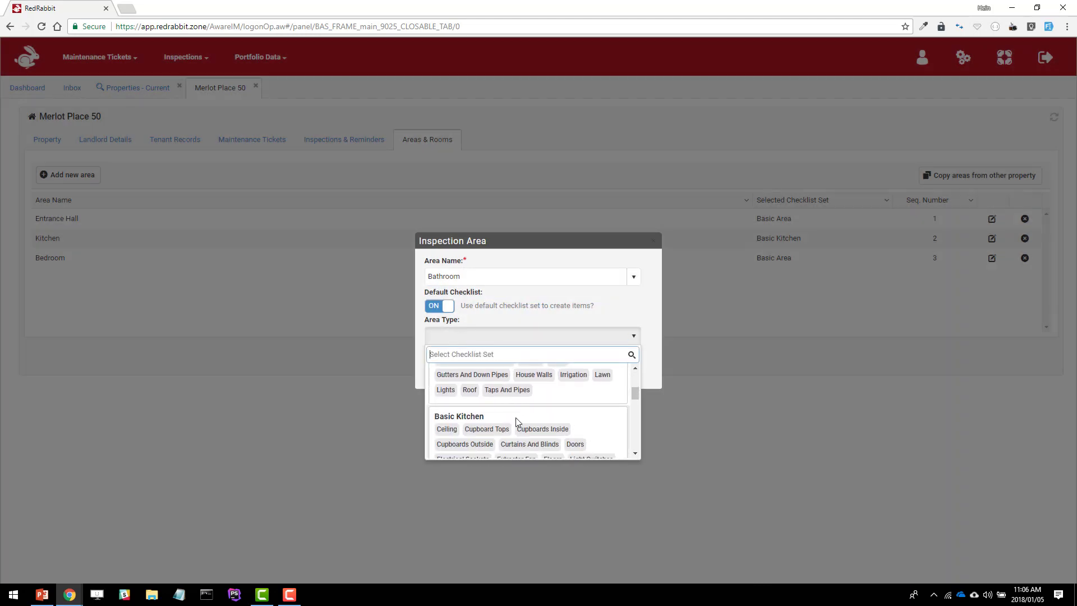
scroll(517, 419, "down", 3)
left_click(513, 415)
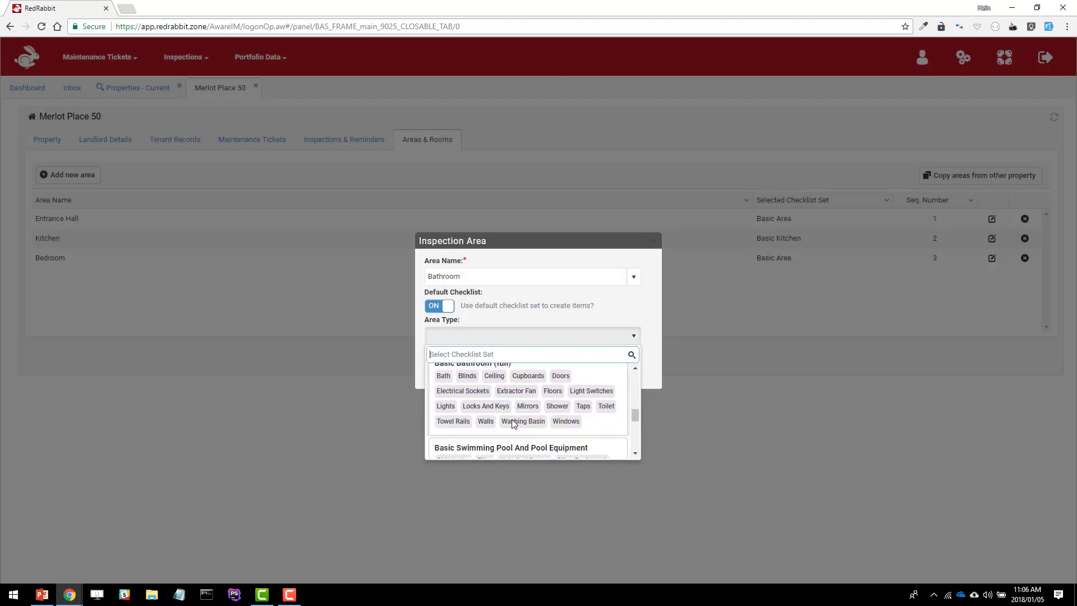
left_click(503, 368)
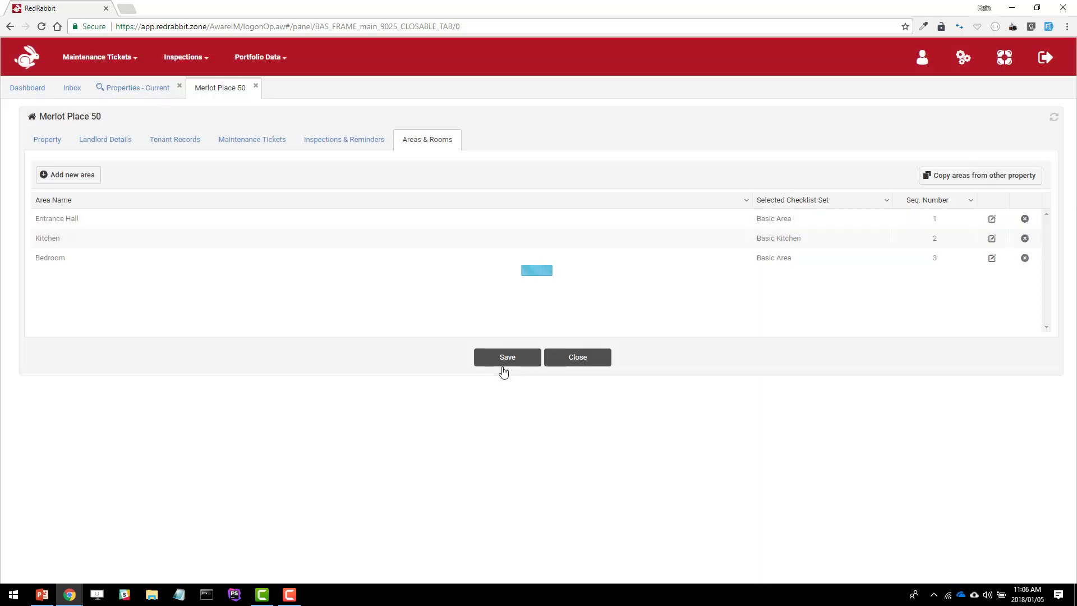
Add a Living Area inspection area with the Basic Area checklist set as its area type
left_click(73, 180)
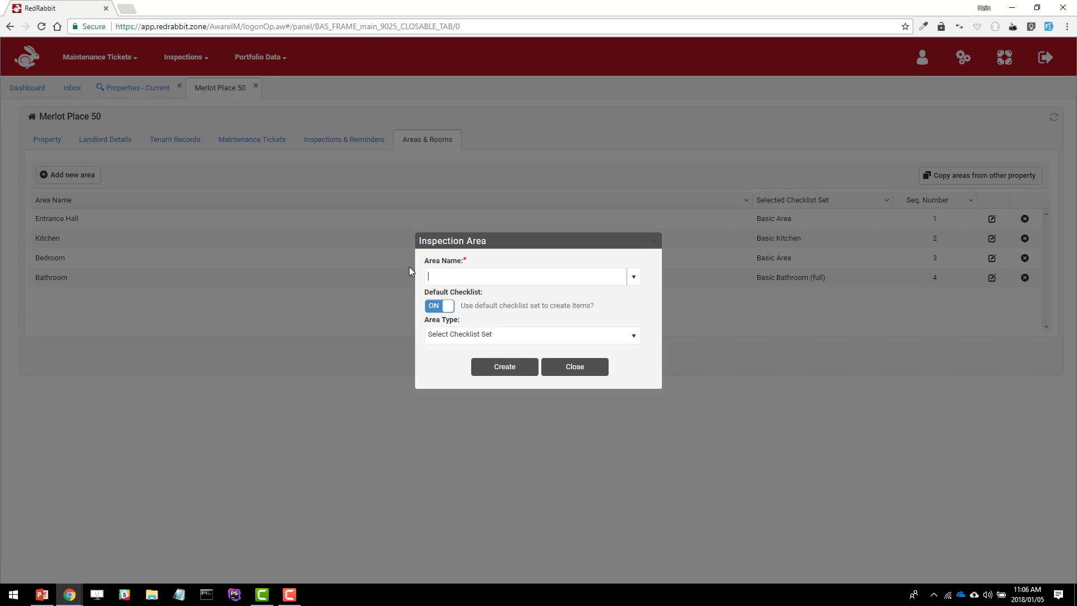
type("Lici")
key("BackSpace")
type("ving Area")
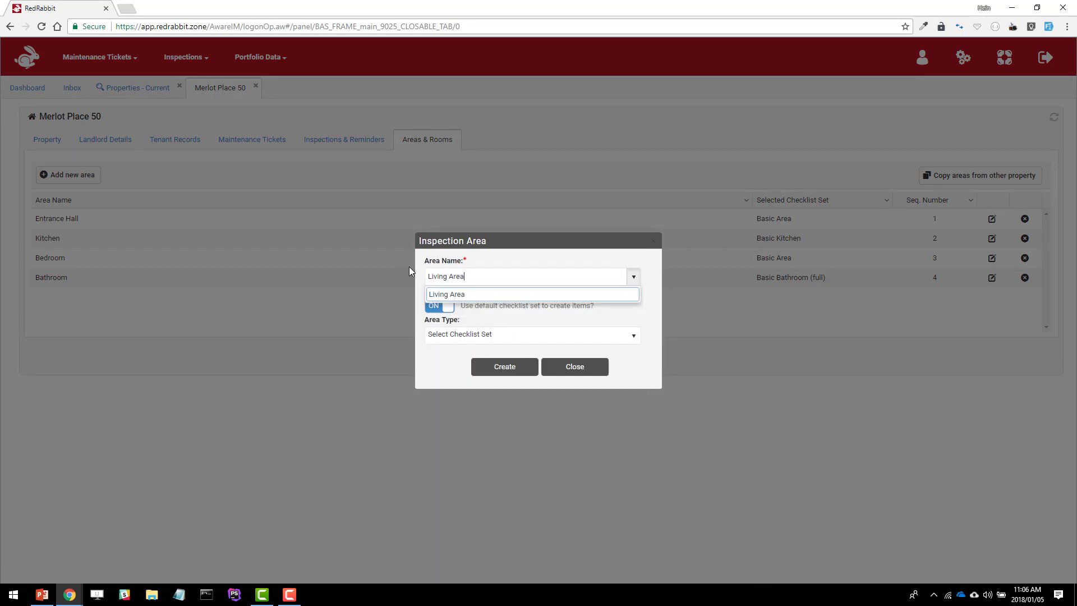
left_click(458, 293)
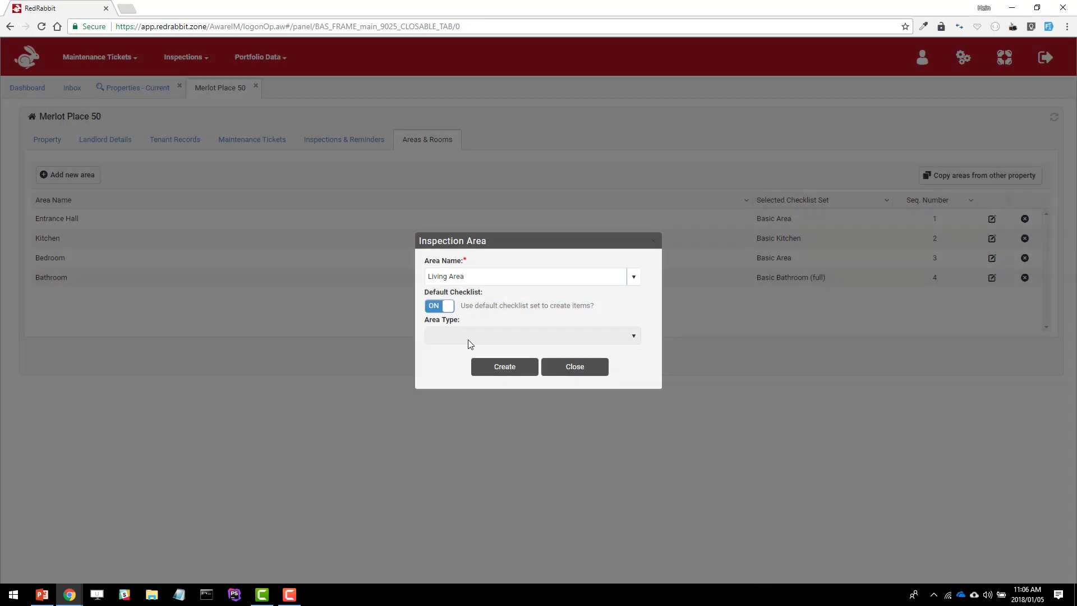
left_click(470, 343)
left_click(469, 372)
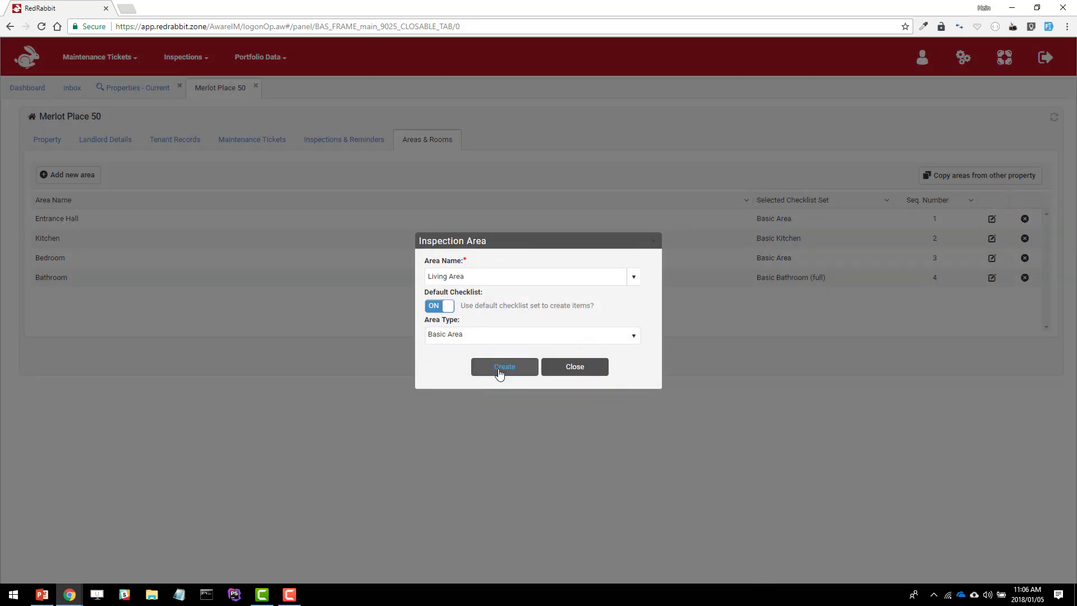
left_click(500, 371)
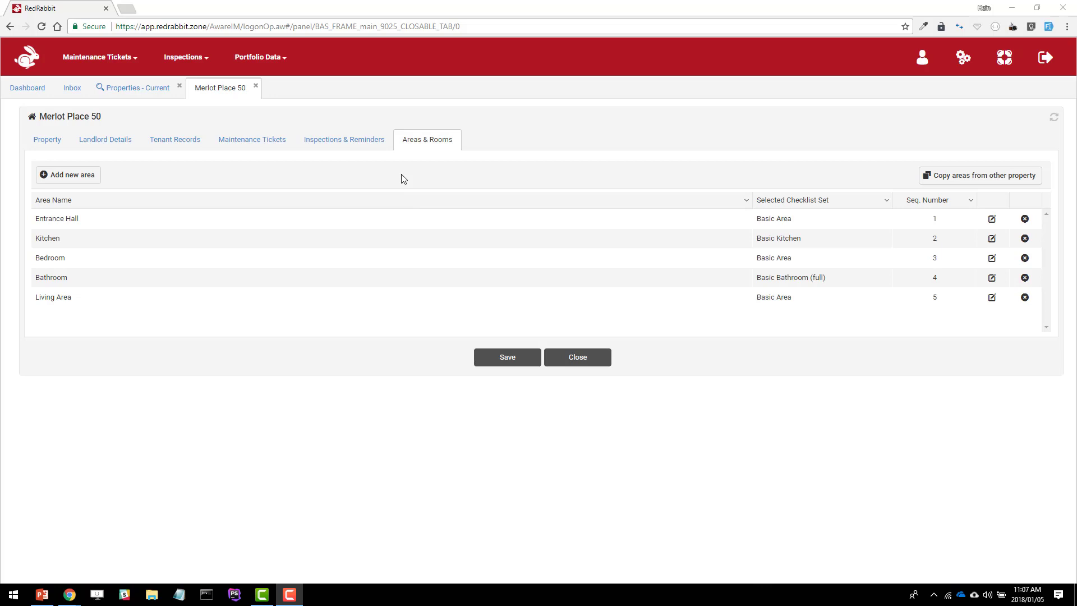
left_click(255, 86)
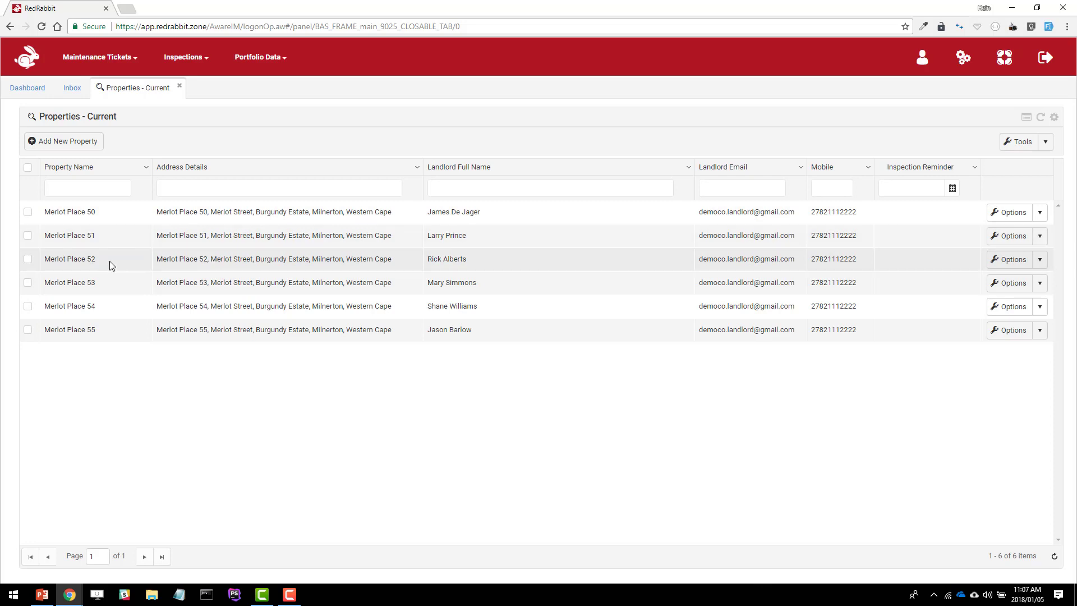
left_click(1041, 236)
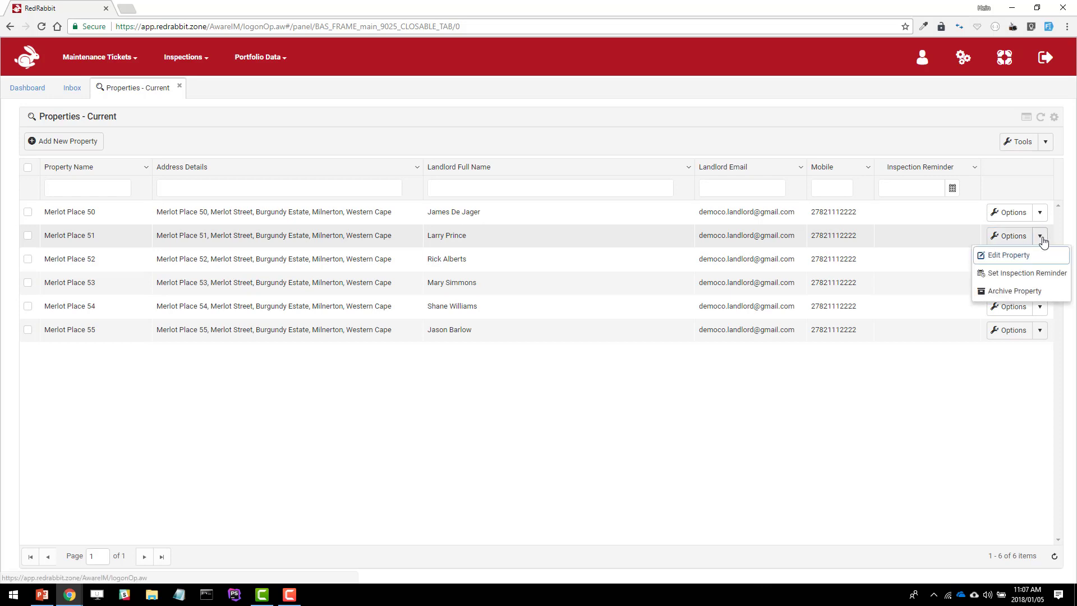
left_click(1008, 265)
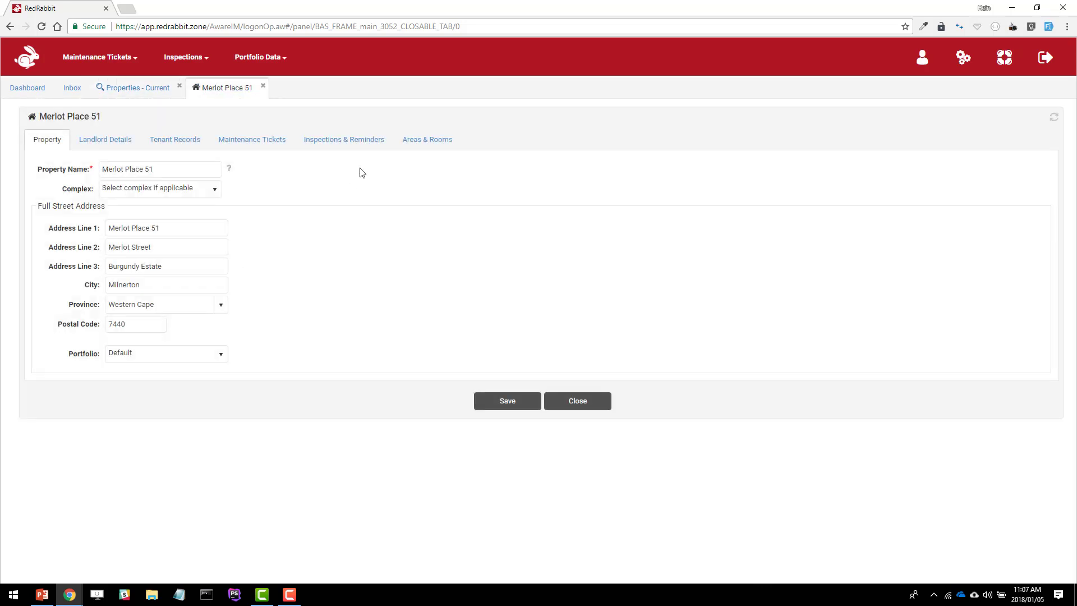
left_click(439, 145)
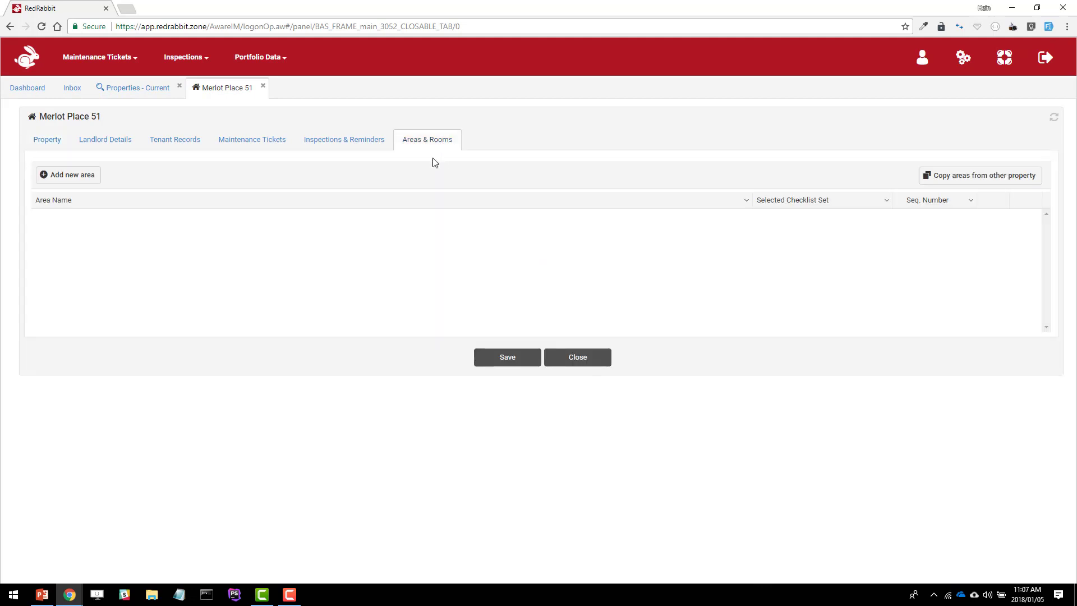
left_click(943, 182)
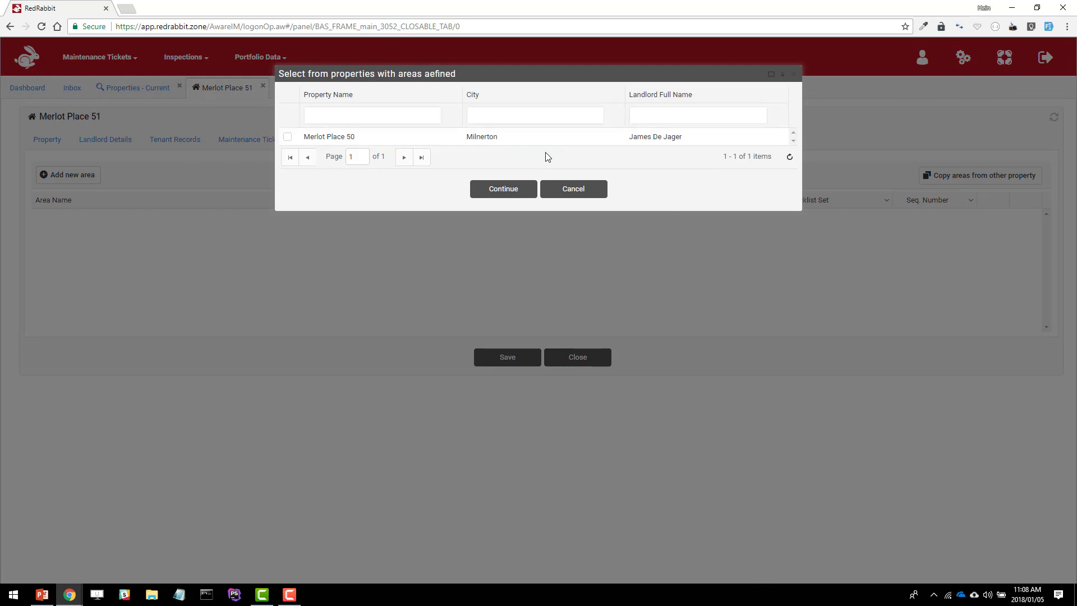
left_click(289, 137)
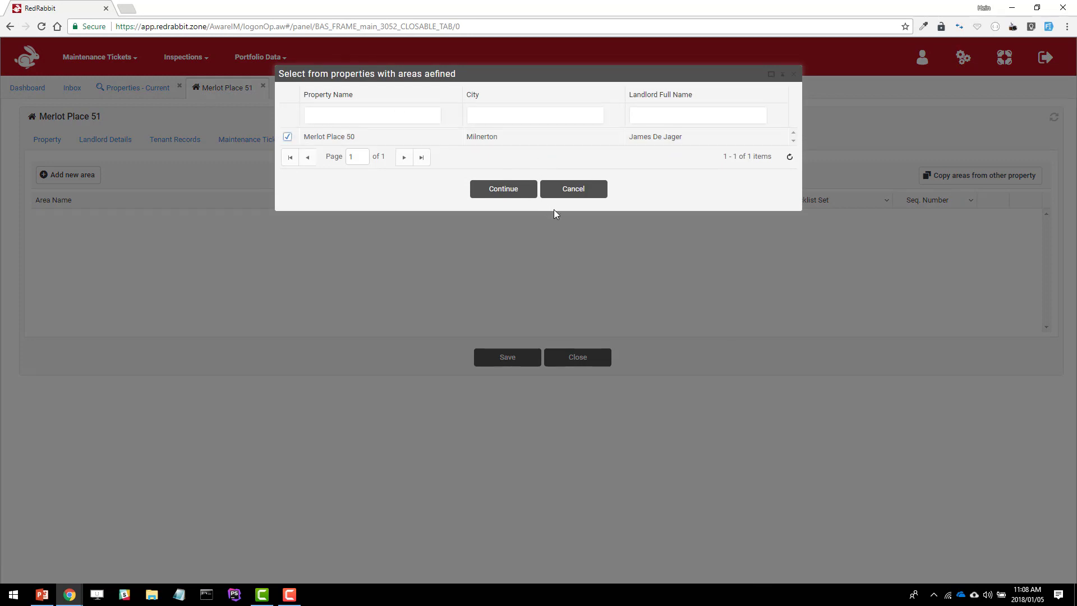
left_click(511, 191)
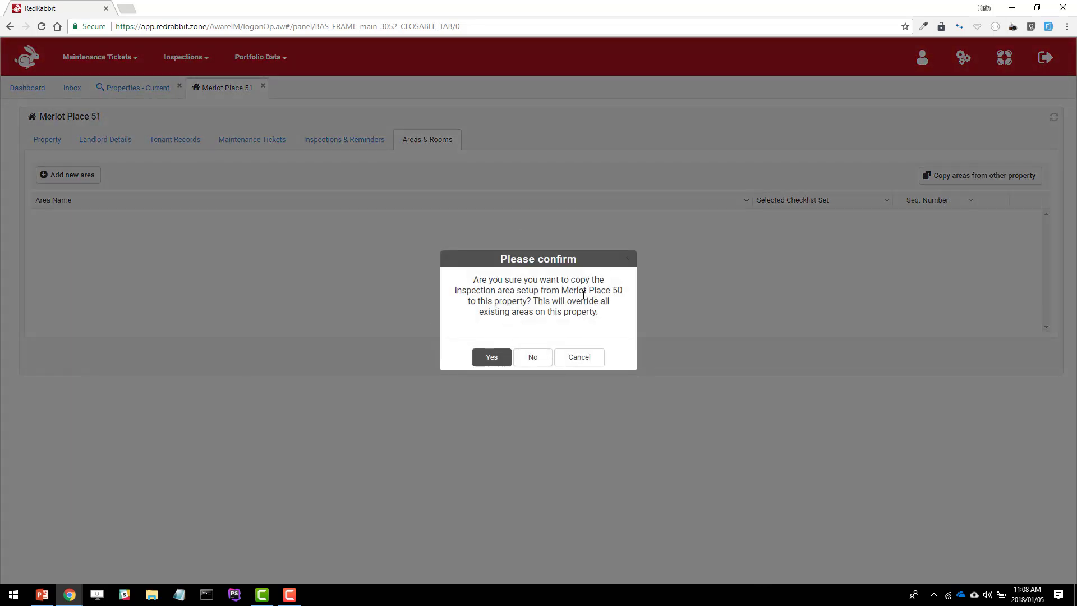
left_click(491, 357)
left_click(502, 361)
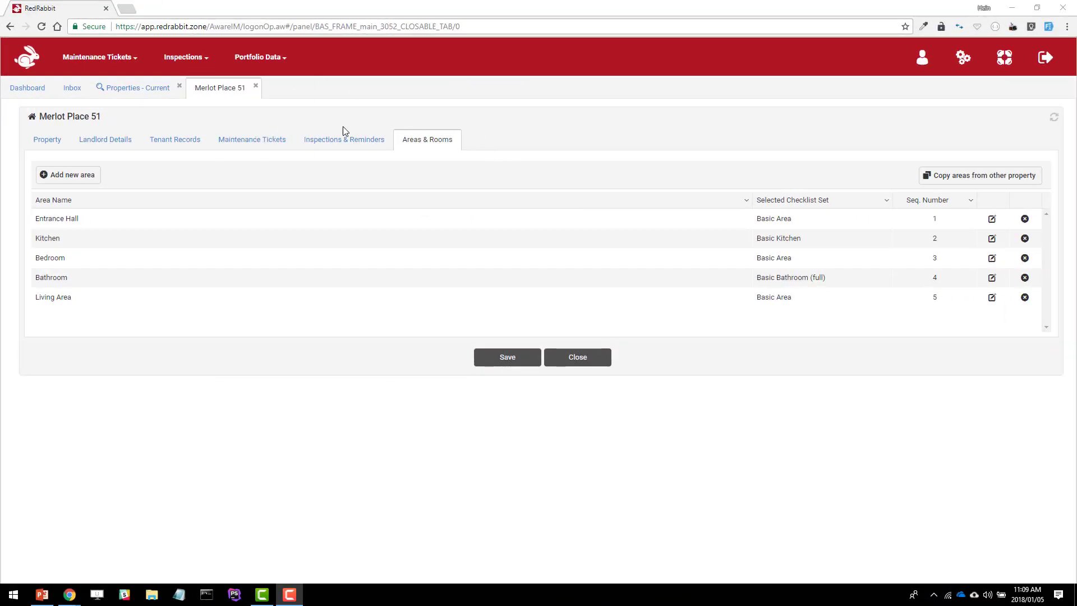
left_click(256, 86)
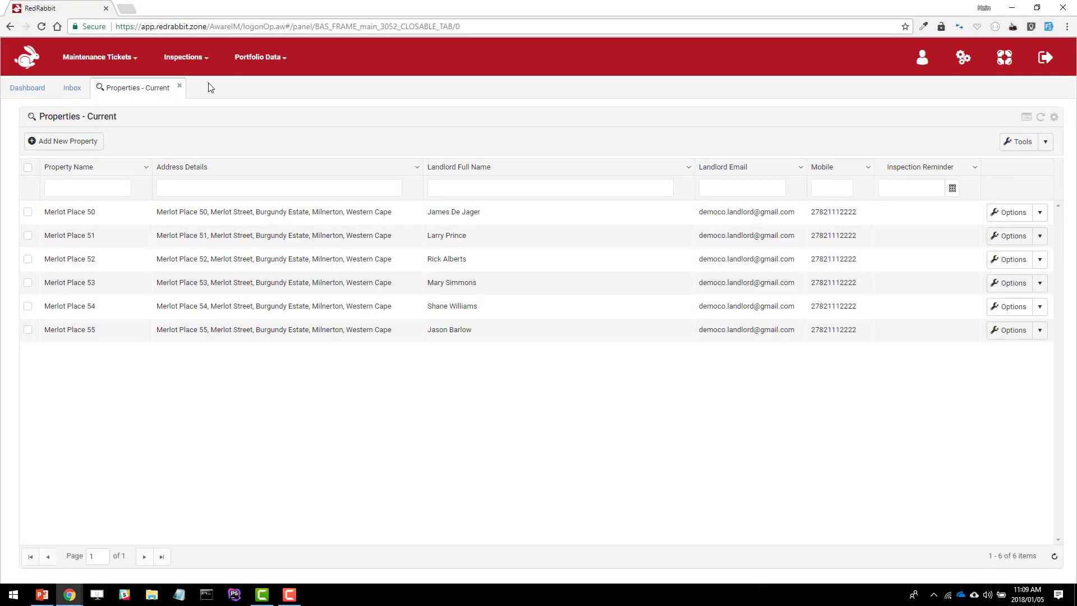
left_click(178, 87)
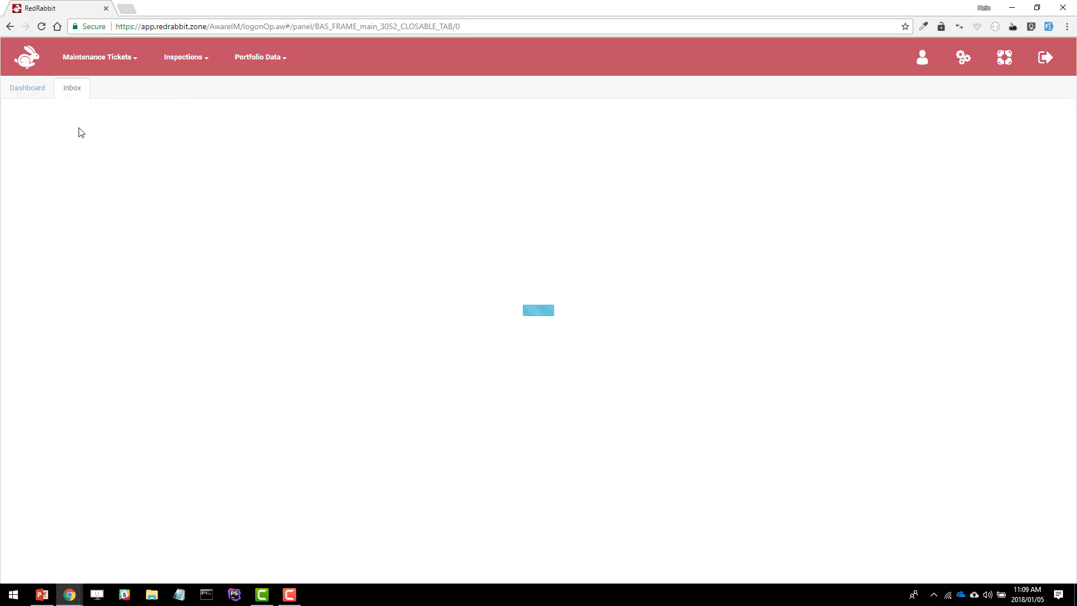
left_click(36, 96)
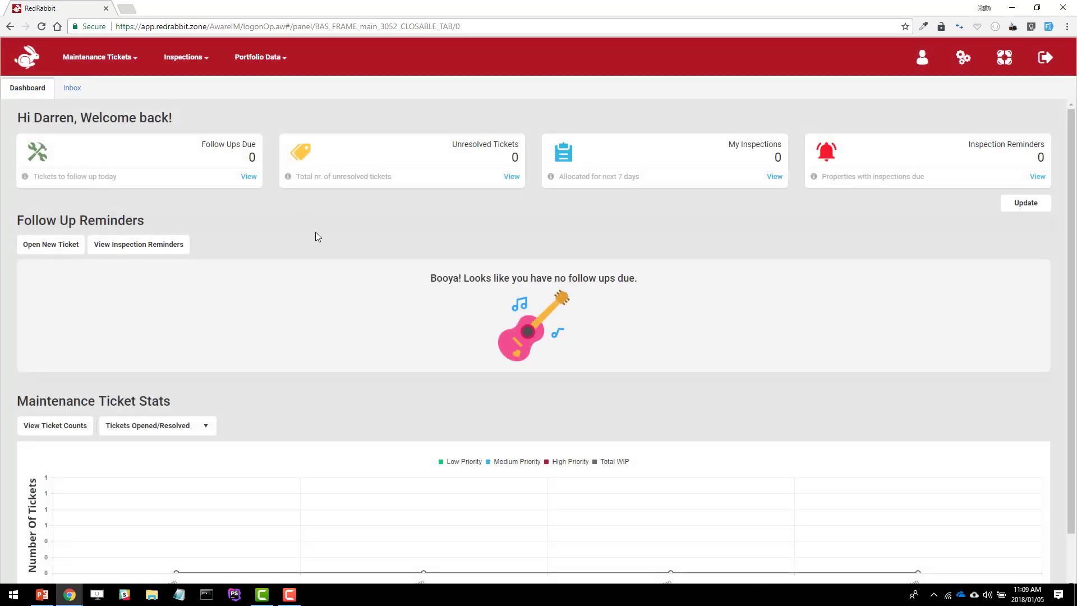